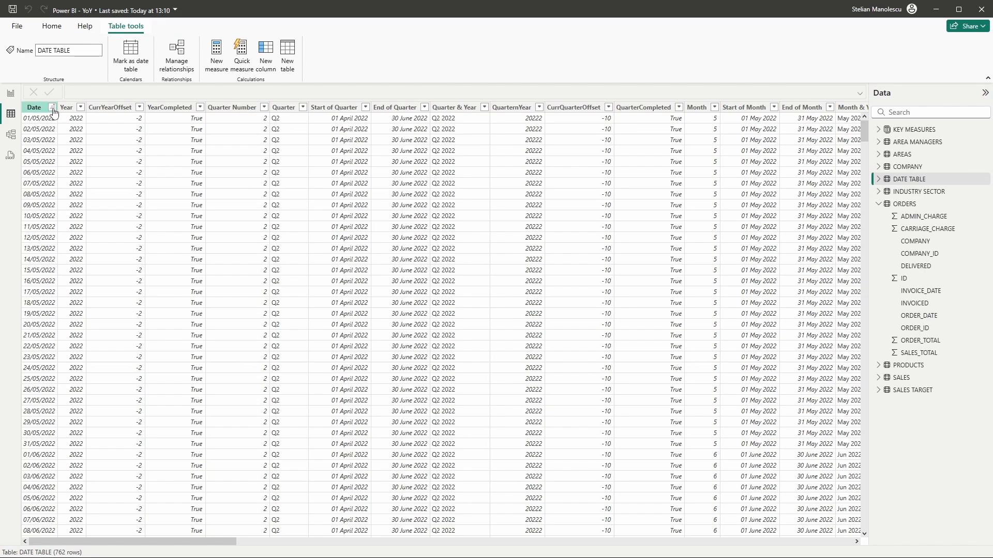
Sort the DATE TABLE by its Date column, first in ascending and finally in descending order
{"action": "left_click", "coordinate": [52, 108]}
{"action": "left_click", "coordinate": [85, 119]}
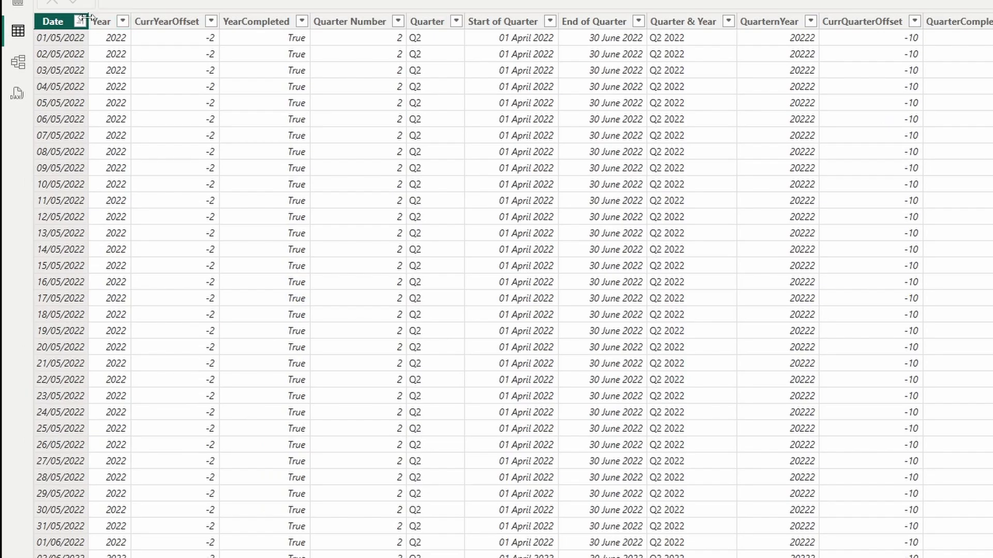
{"action": "left_click", "coordinate": [52, 107]}
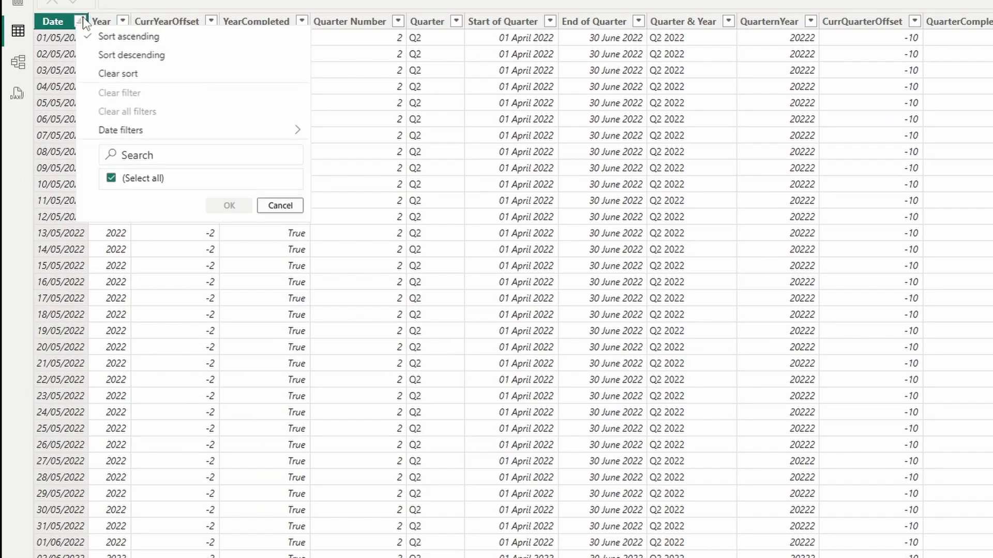
{"action": "left_click", "coordinate": [163, 56]}
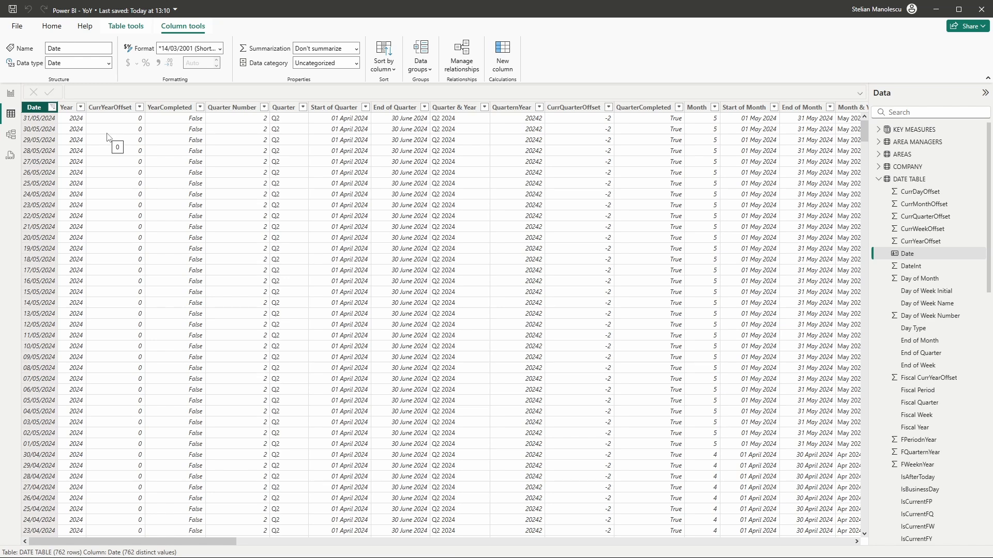
Examine the formulas of the TOTAL SALES CY, TOTAL SALES PY and YoY % measures, including the SAMEPERIODLASTYEAR argument
{"action": "left_click", "coordinate": [878, 130]}
{"action": "left_click", "coordinate": [924, 193]}
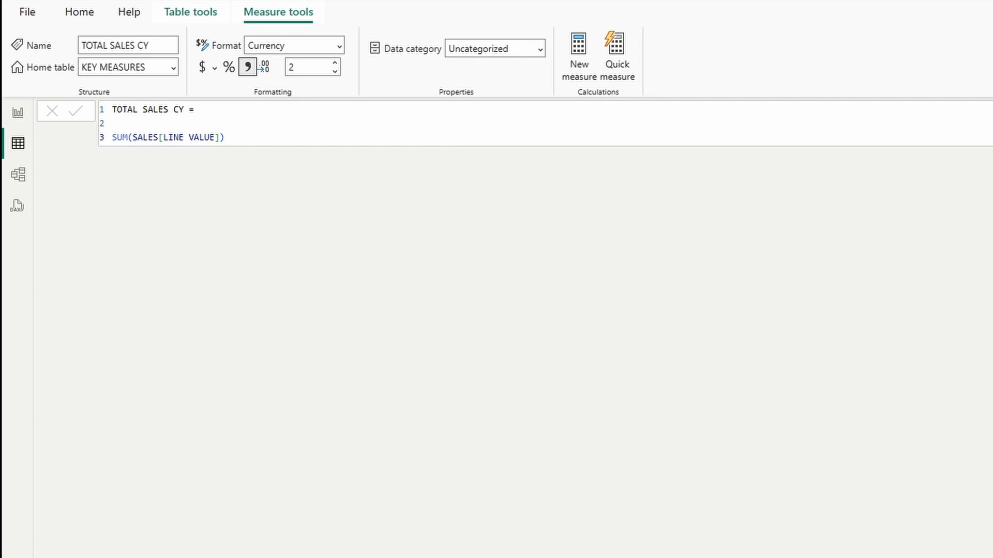
{"action": "left_click", "coordinate": [934, 218]}
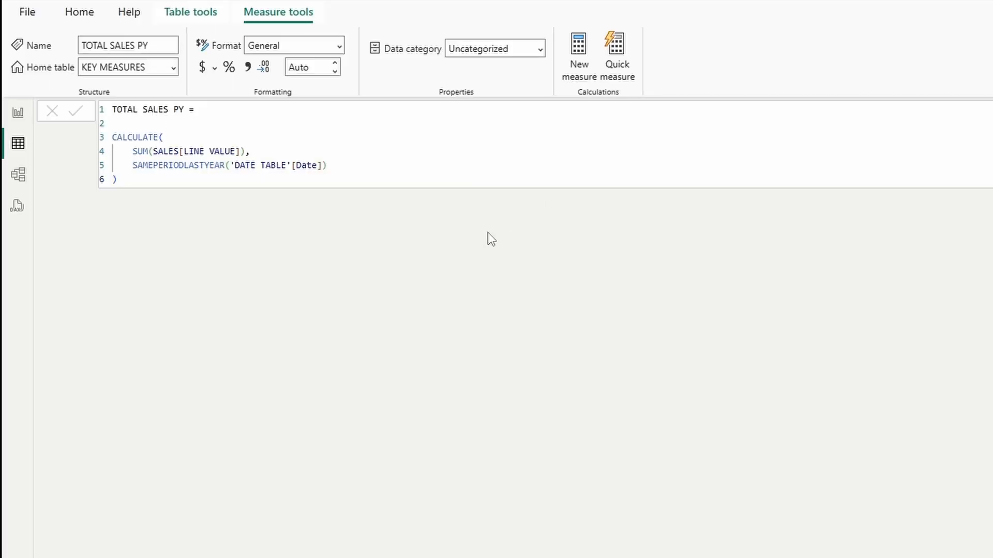
{"action": "left_click", "coordinate": [342, 175]}
{"action": "left_click_drag", "start_coordinate": [327, 165], "coordinate": [132, 165]}
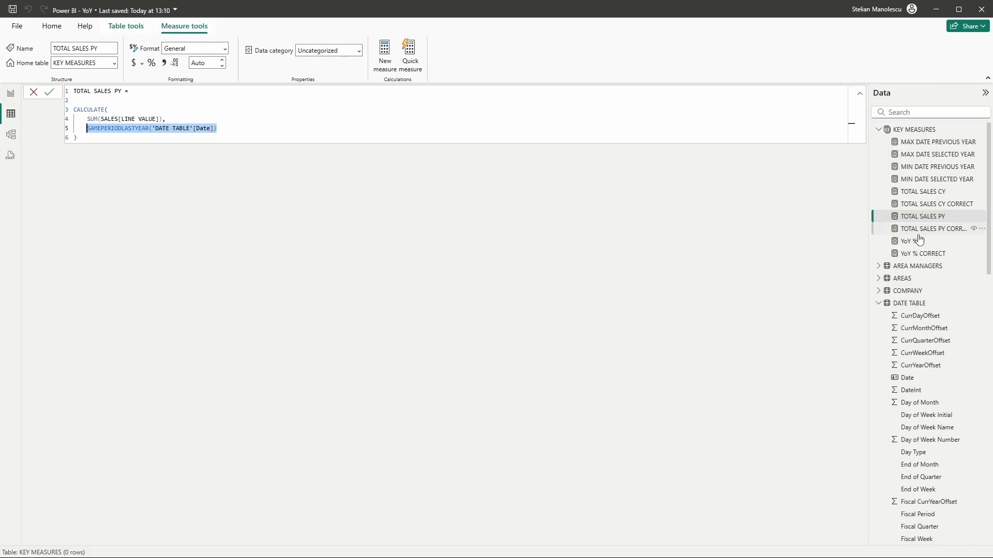
{"action": "left_click", "coordinate": [918, 239]}
{"action": "left_click_drag", "start_coordinate": [95, 138], "coordinate": [49, 90]}
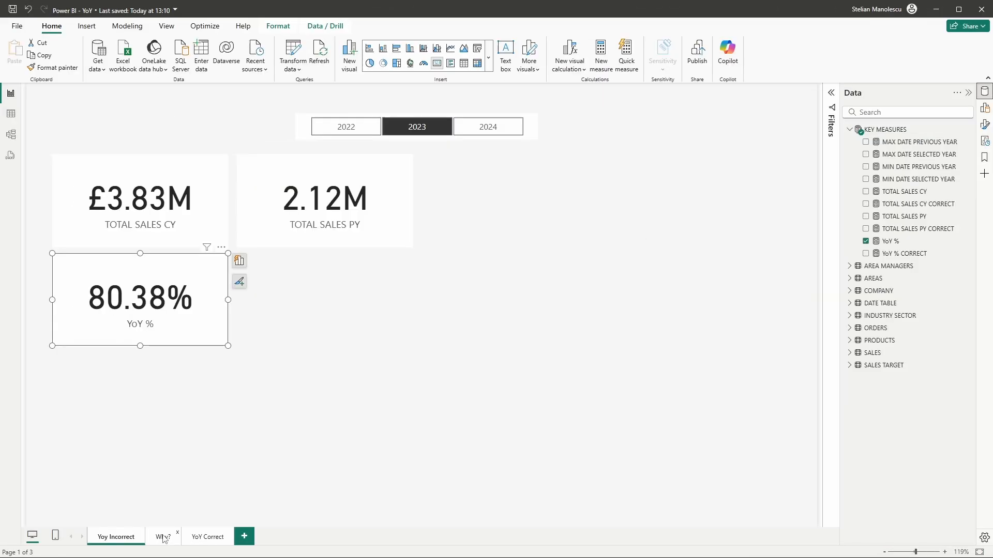
Go to the Why? report page and examine the minimum and maximum date cards for the previous and selected years
{"action": "left_click", "coordinate": [163, 538]}
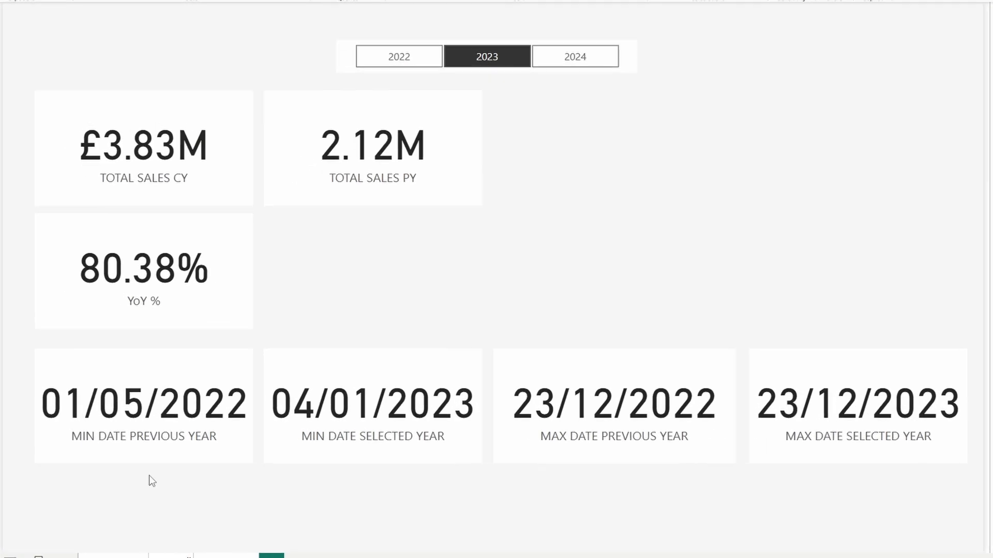
{"action": "left_click", "coordinate": [208, 432]}
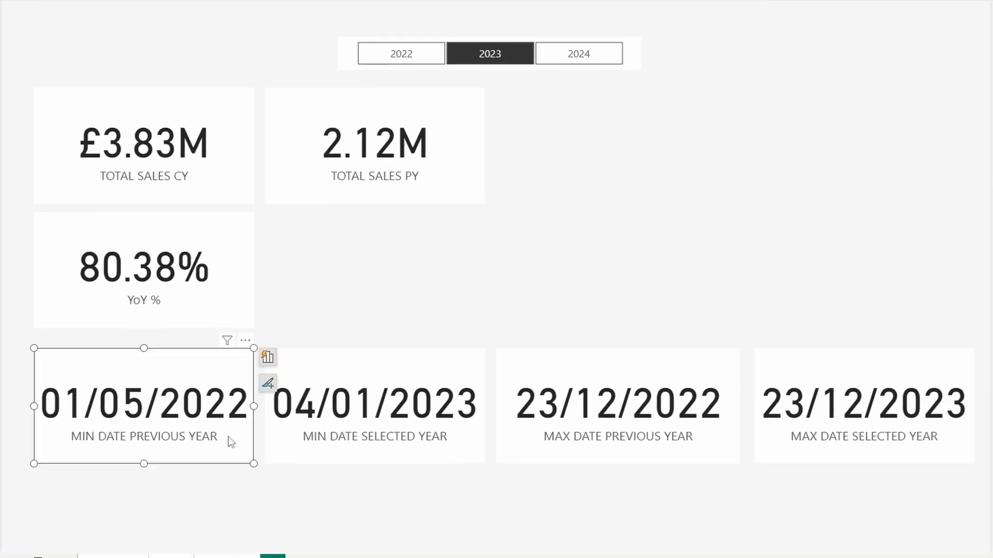
{"action": "left_click", "coordinate": [470, 443]}
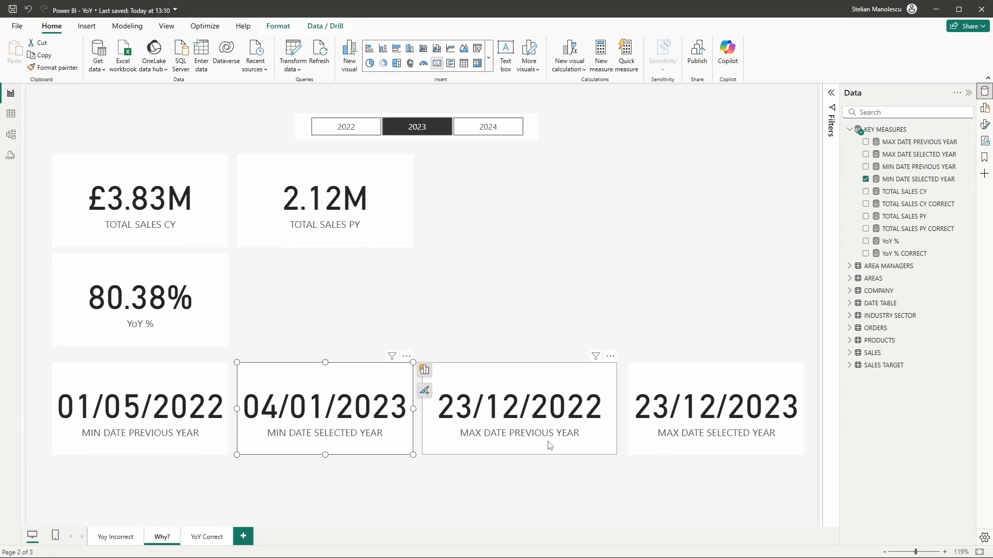
{"action": "left_click", "coordinate": [652, 451]}
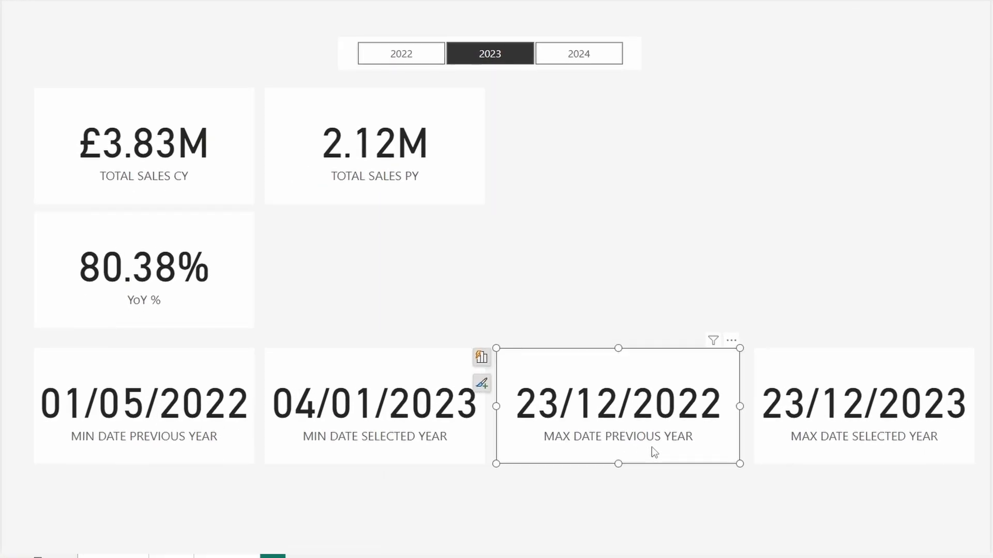
{"action": "left_click", "coordinate": [804, 451]}
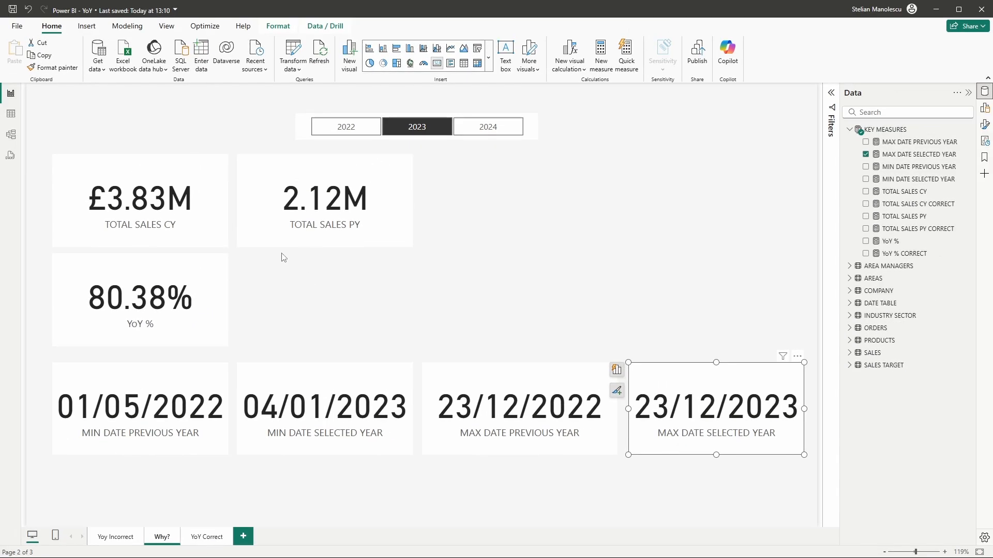
Compare the TOTAL SALES PY card with the date ranges covered by the previous and selected years
{"action": "left_click", "coordinate": [342, 185]}
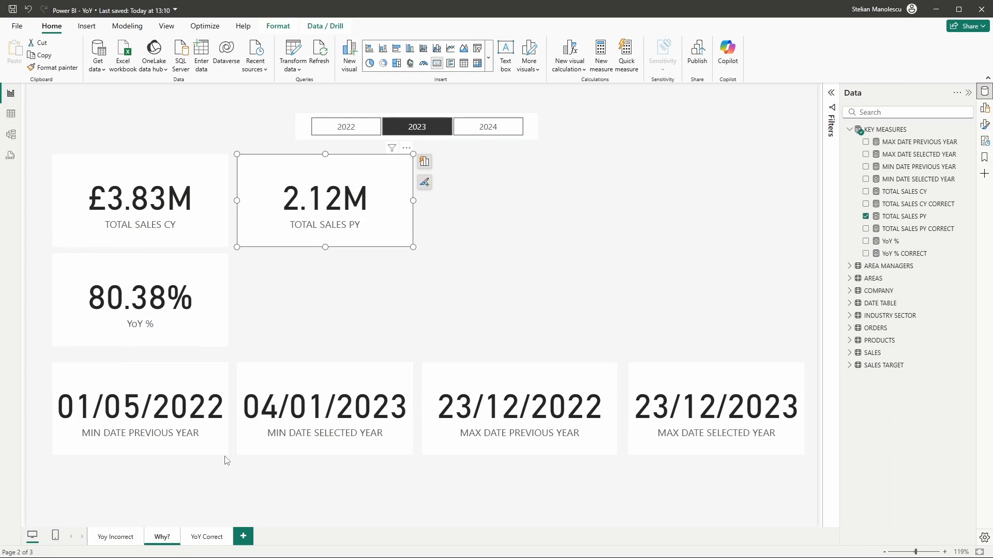
{"action": "left_click", "coordinate": [215, 446]}
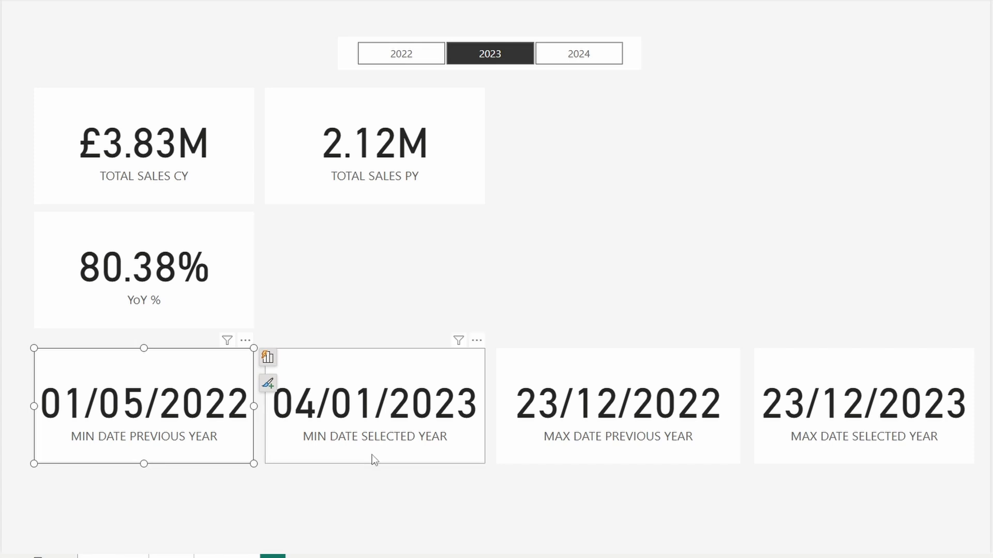
{"action": "left_click", "coordinate": [522, 454]}
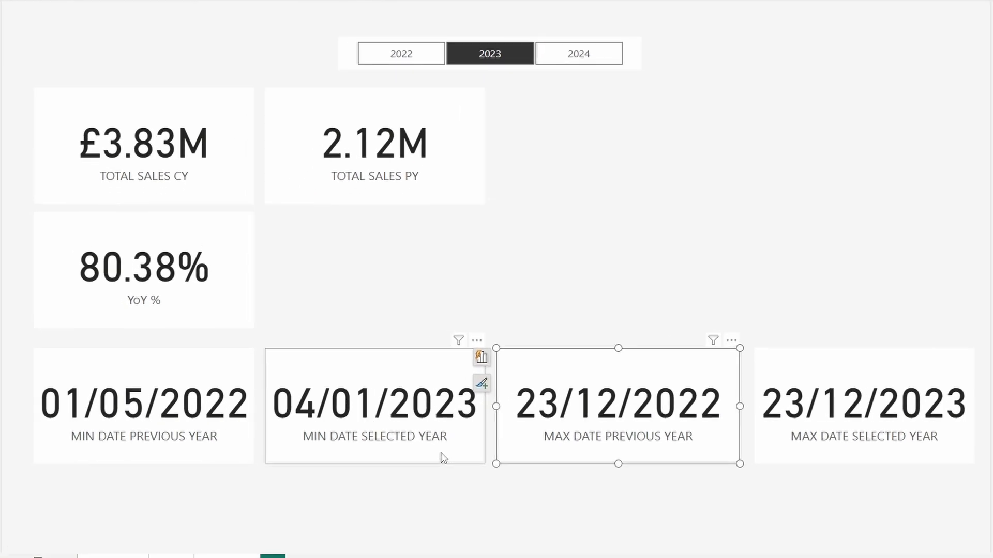
{"action": "left_click", "coordinate": [443, 452]}
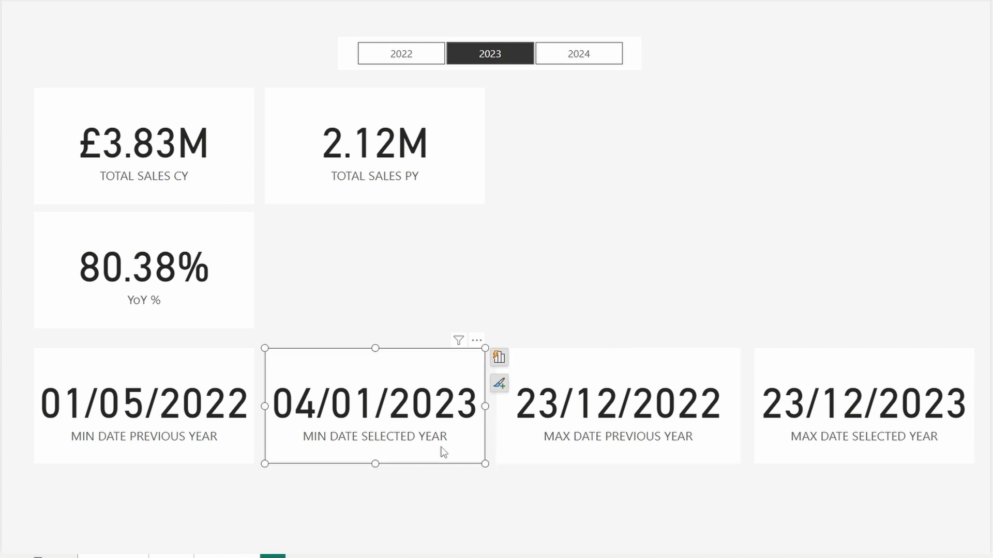
{"action": "left_click", "coordinate": [791, 460]}
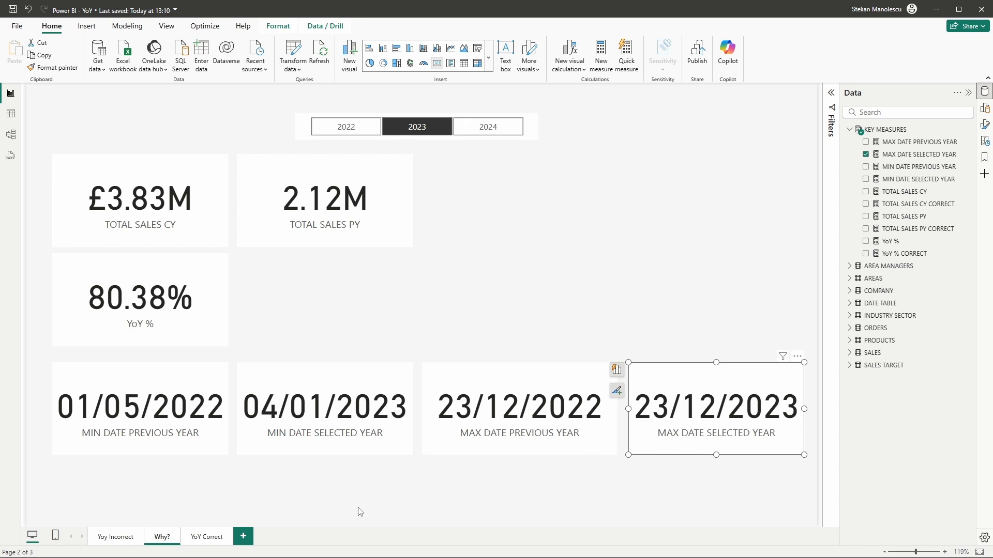
{"action": "left_click", "coordinate": [307, 437]}
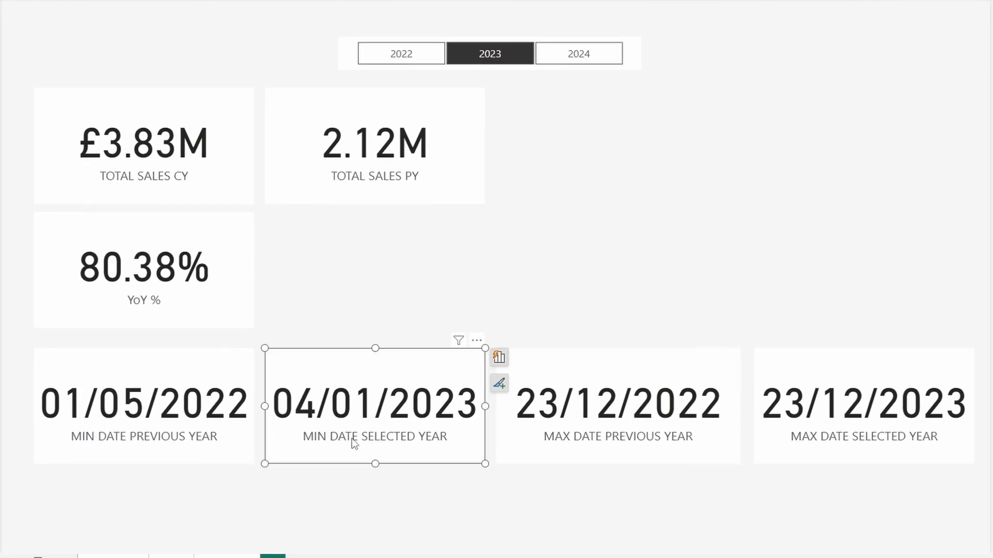
{"action": "left_click", "coordinate": [231, 457]}
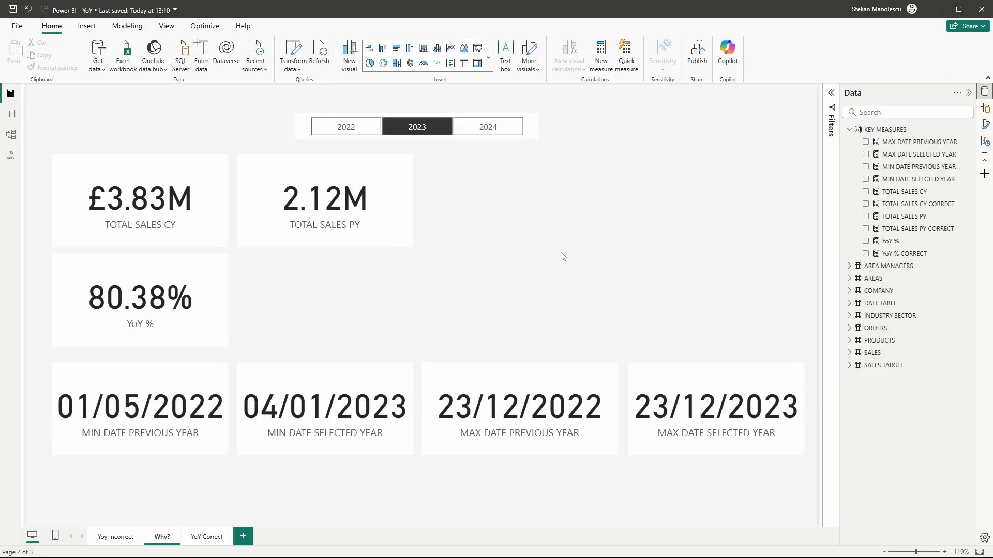
Examine the TOTAL SALES CY CORRECT measure's _MIN_DATE and _MAX_DATE variables and the start and end dates of its DATESBETWEEN filter
{"action": "left_click", "coordinate": [858, 204]}
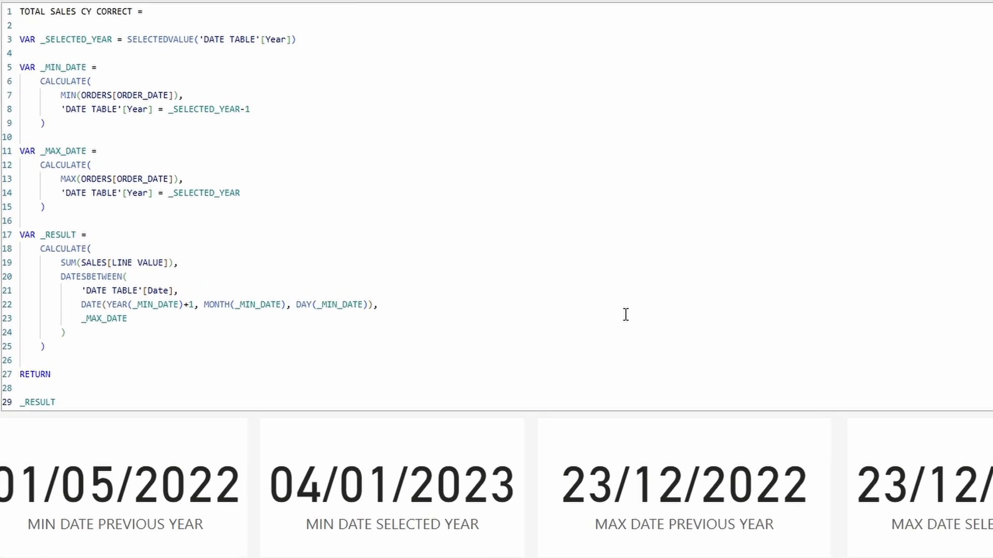
{"action": "left_click_drag", "start_coordinate": [73, 128], "coordinate": [3, 69]}
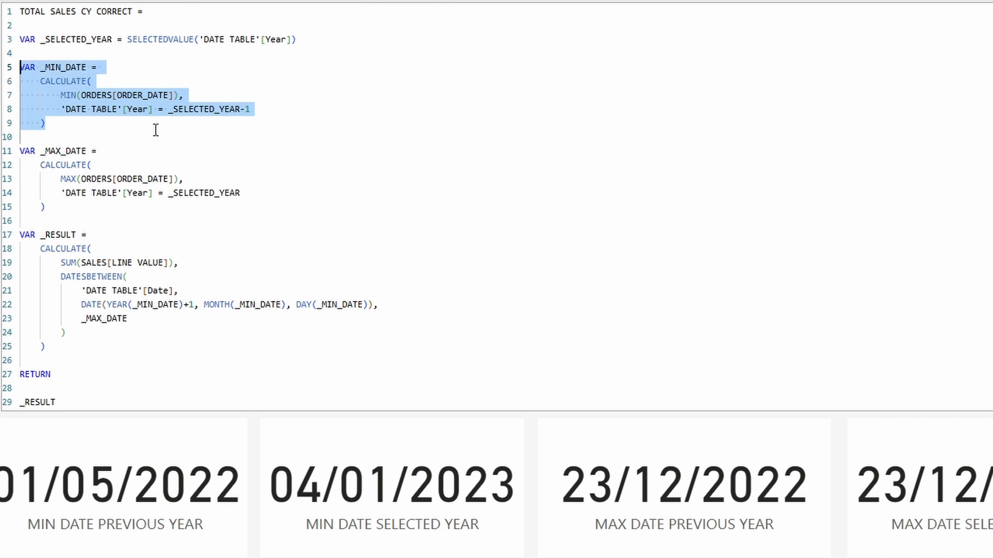
{"action": "left_click_drag", "start_coordinate": [37, 225], "coordinate": [2, 155]}
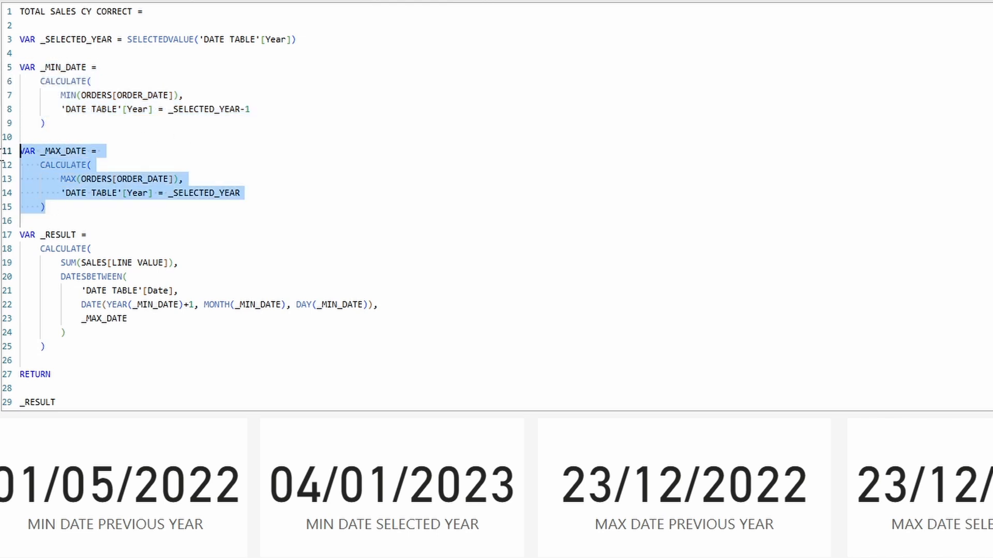
{"action": "left_click", "coordinate": [89, 212]}
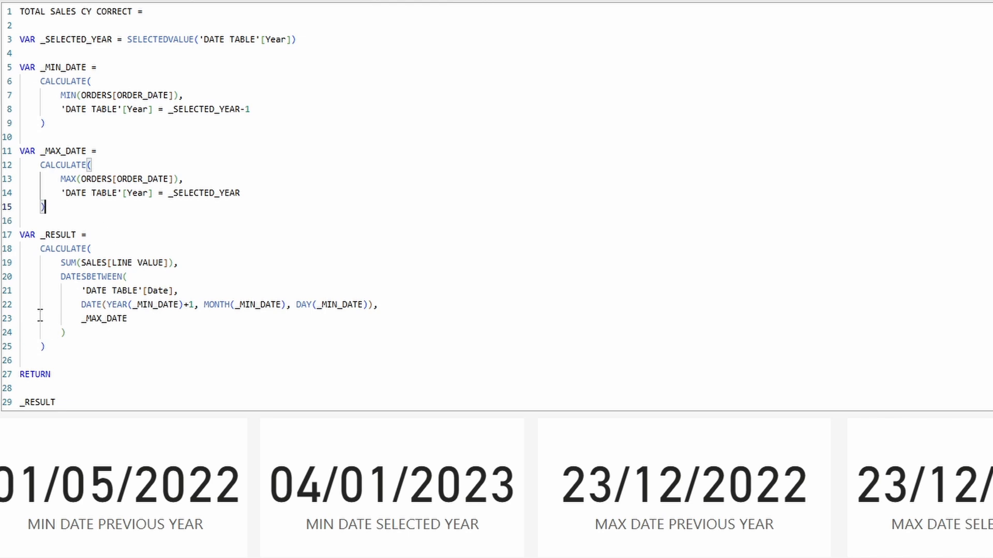
{"action": "left_click_drag", "start_coordinate": [51, 277], "coordinate": [122, 276]}
{"action": "left_click_drag", "start_coordinate": [71, 304], "coordinate": [372, 304]}
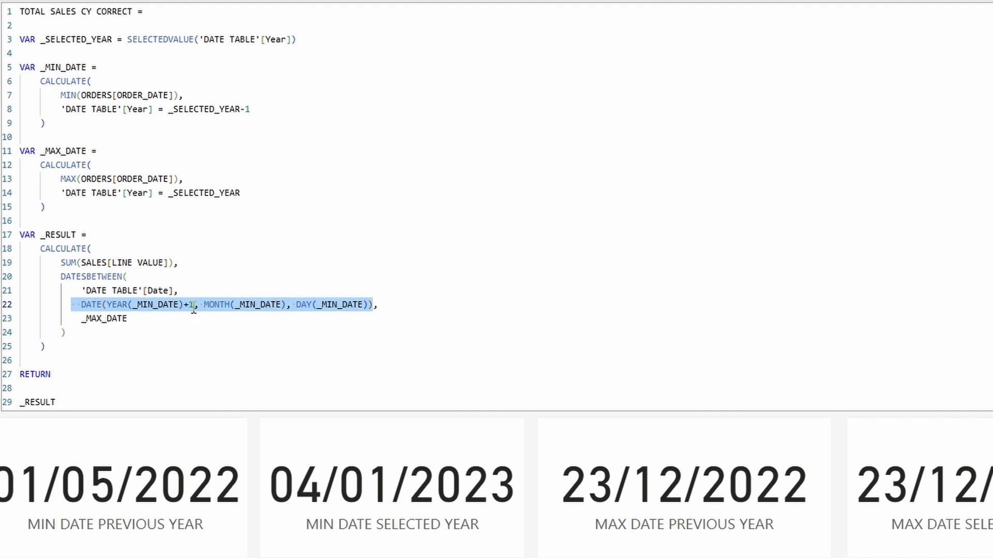
{"action": "left_click_drag", "start_coordinate": [128, 318], "coordinate": [78, 319]}
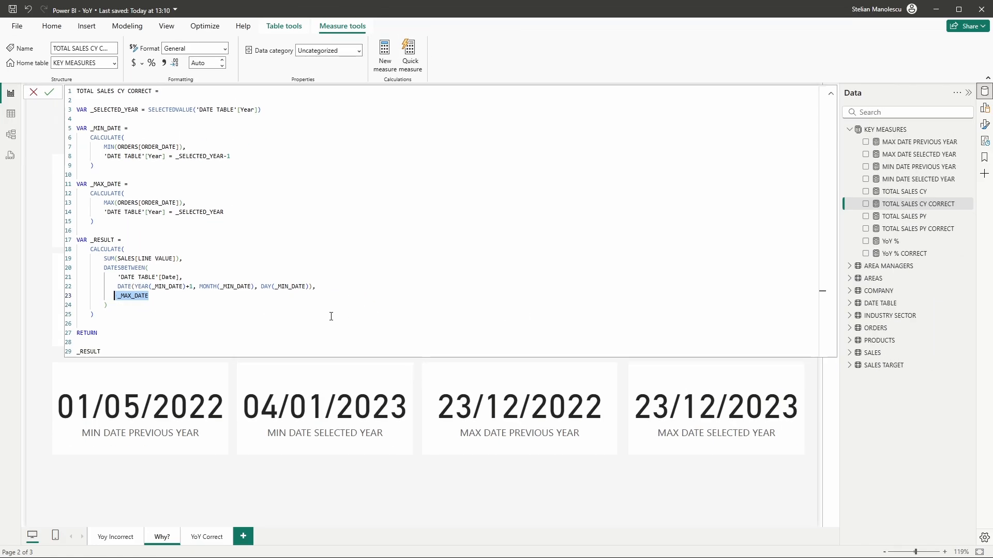
Review the DATESBETWEEN limits in the TOTAL SALES PY CORRECT measure and the DIVIDE formula of YoY % CORRECT
{"action": "left_click", "coordinate": [928, 229]}
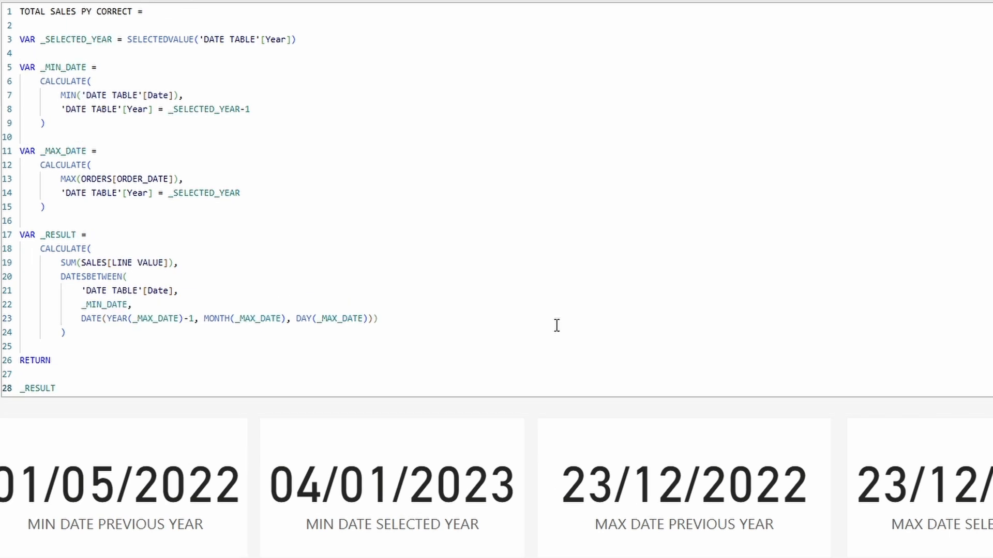
{"action": "left_click", "coordinate": [138, 304]}
{"action": "left_click_drag", "start_coordinate": [139, 304], "coordinate": [80, 305]}
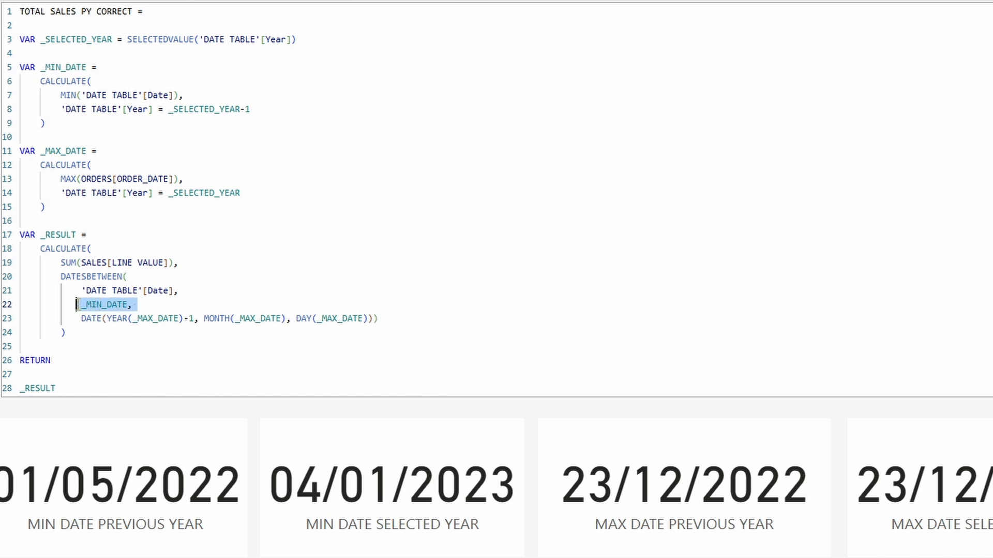
{"action": "left_click_drag", "start_coordinate": [383, 319], "coordinate": [80, 318]}
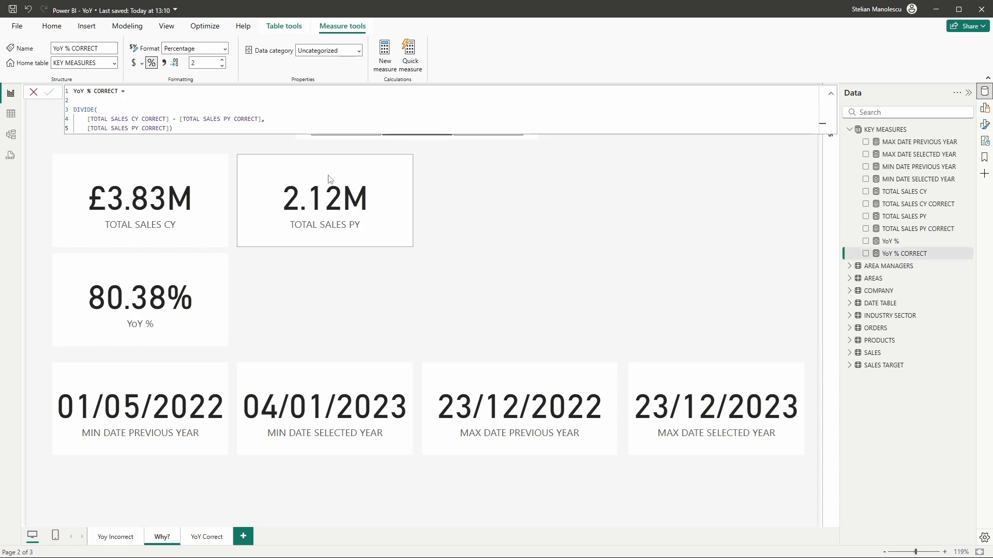
{"action": "left_click_drag", "start_coordinate": [175, 128], "coordinate": [77, 91]}
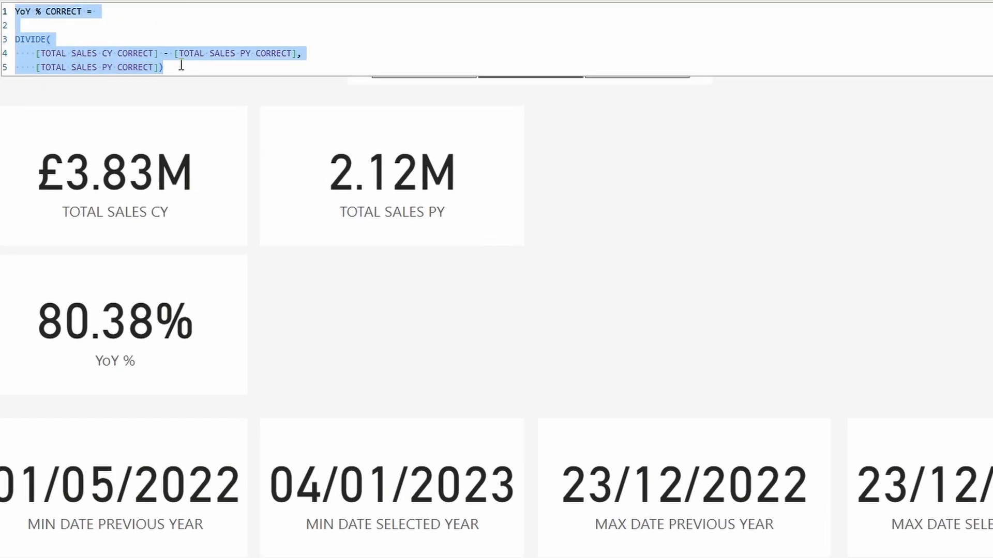
{"action": "left_click", "coordinate": [383, 313]}
Go to the YoY Correct report page and compare the original sales and YoY % cards with their corrected versions
{"action": "left_click", "coordinate": [194, 539]}
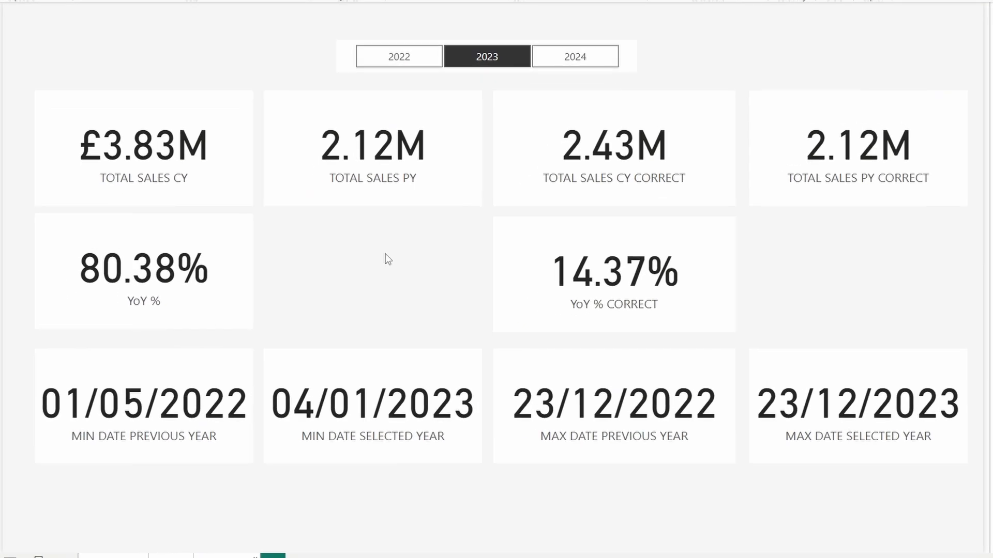
{"action": "left_click", "coordinate": [538, 309]}
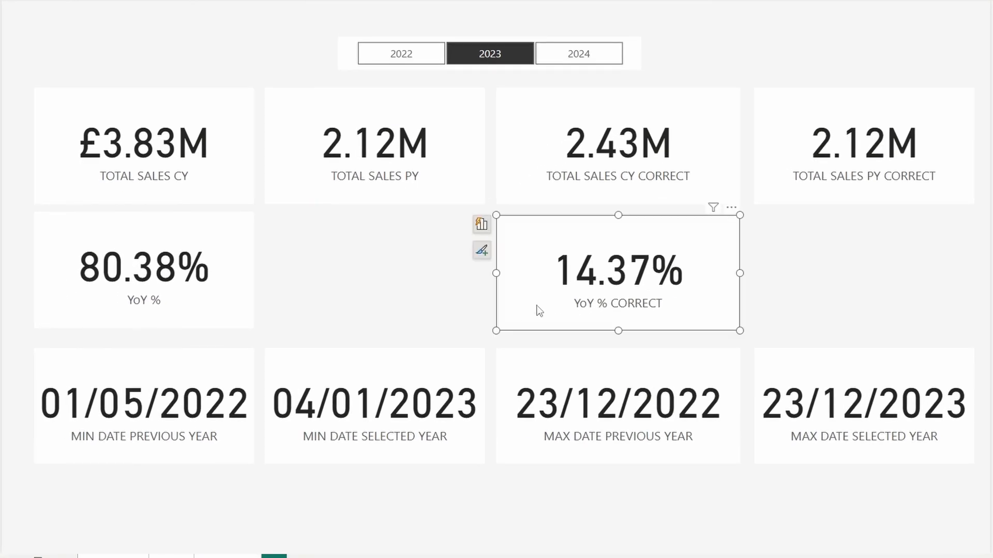
{"action": "left_click", "coordinate": [211, 321]}
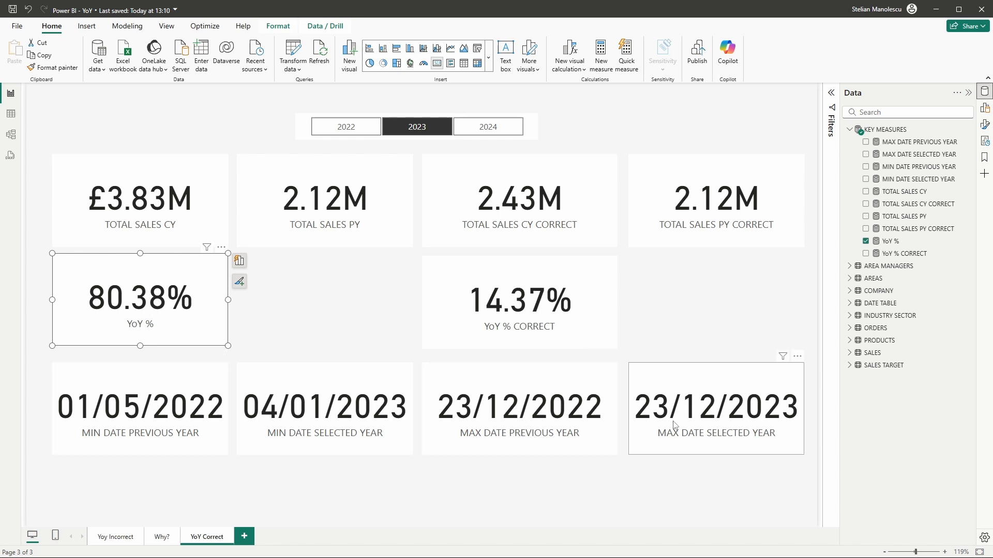
{"action": "left_click", "coordinate": [591, 207]}
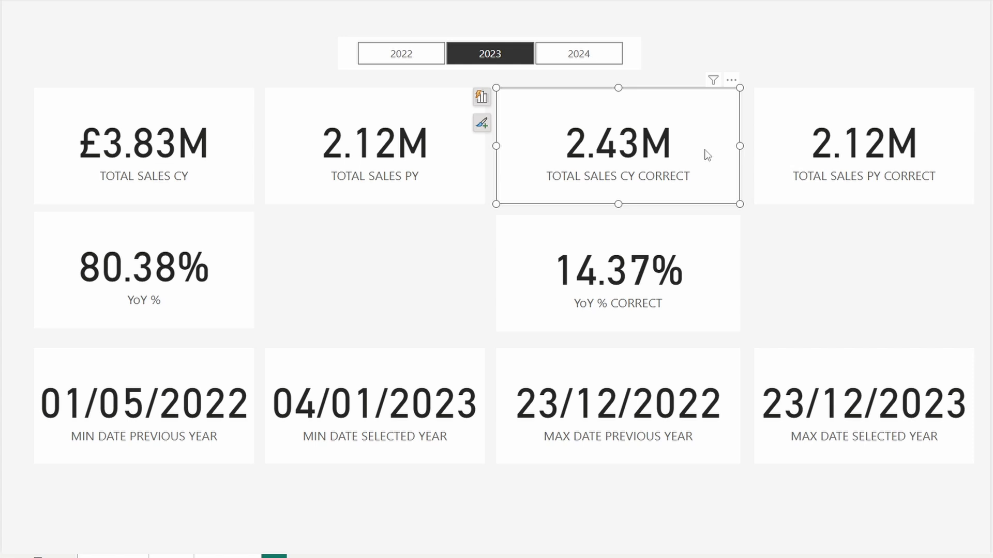
{"action": "left_click", "coordinate": [252, 165]}
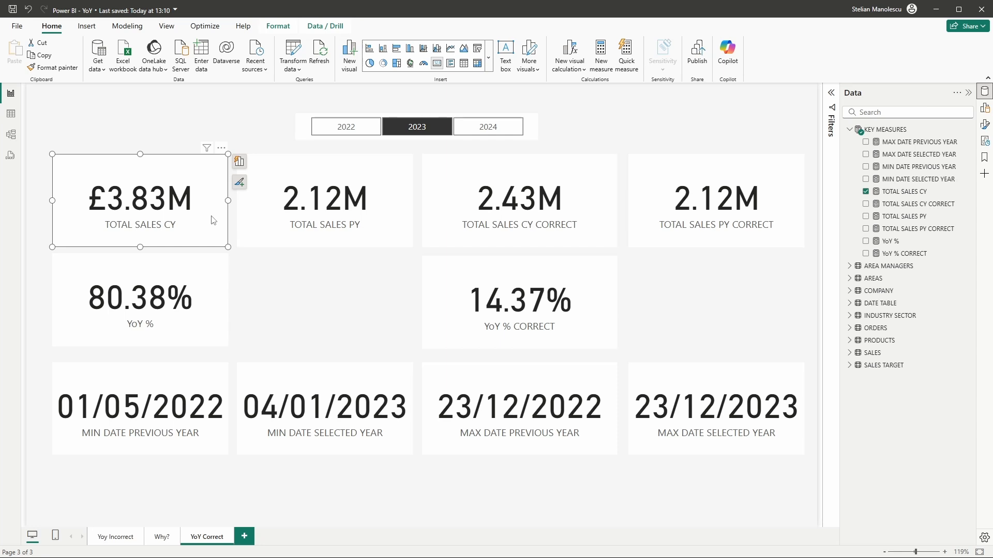
{"action": "left_click", "coordinate": [665, 226]}
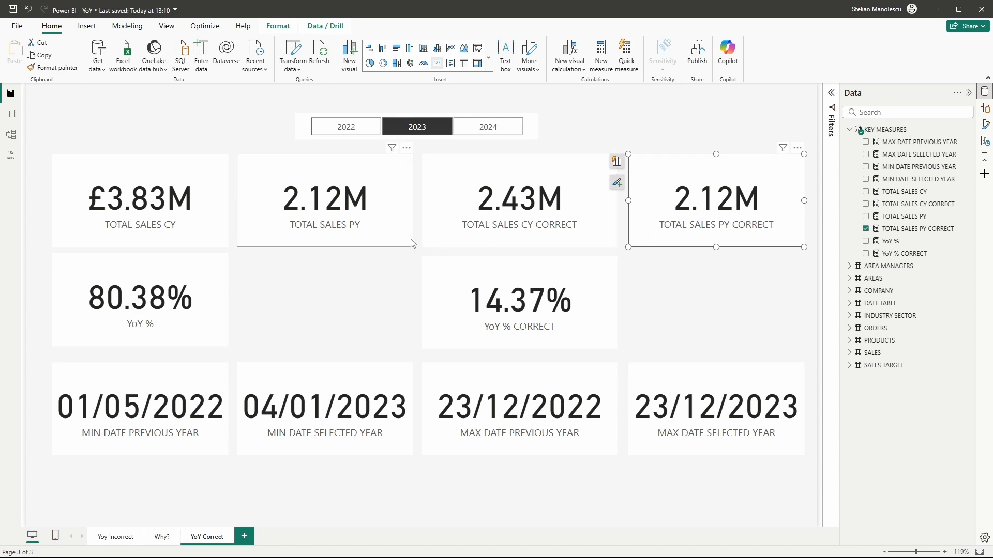
Extend the DATE TABLE query's end date to #date(2024, 12, 31) in Power Query and apply the change to the report
{"action": "left_click", "coordinate": [392, 236]}
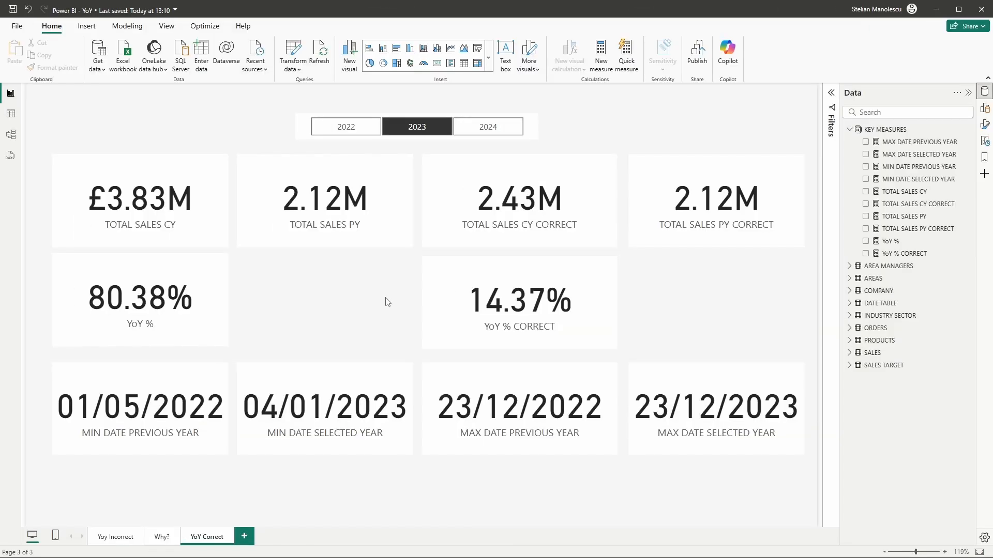
{"action": "left_click", "coordinate": [289, 58]}
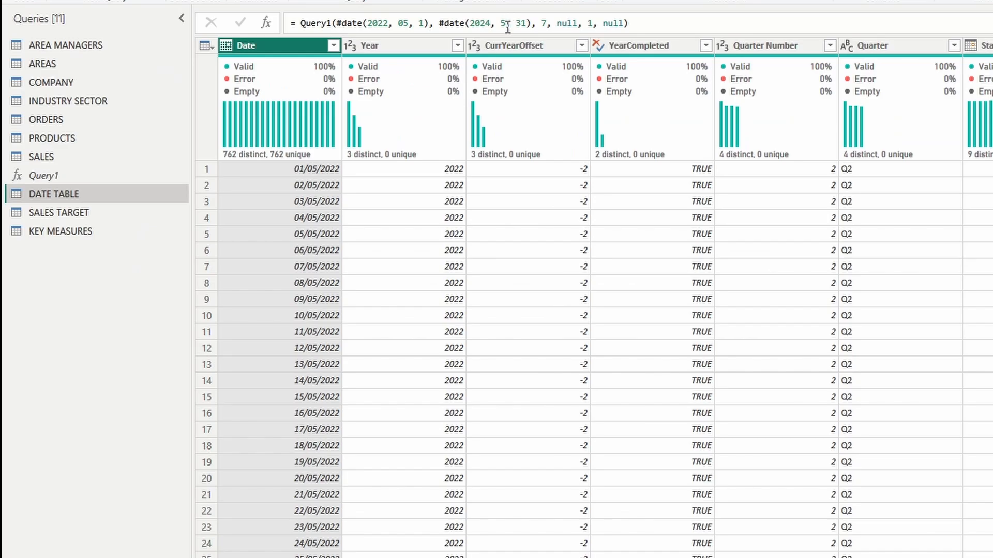
{"action": "left_click_drag", "start_coordinate": [333, 85], "coordinate": [336, 84]}
{"action": "type", "text": "12"}
{"action": "double_click", "coordinate": [525, 23]}
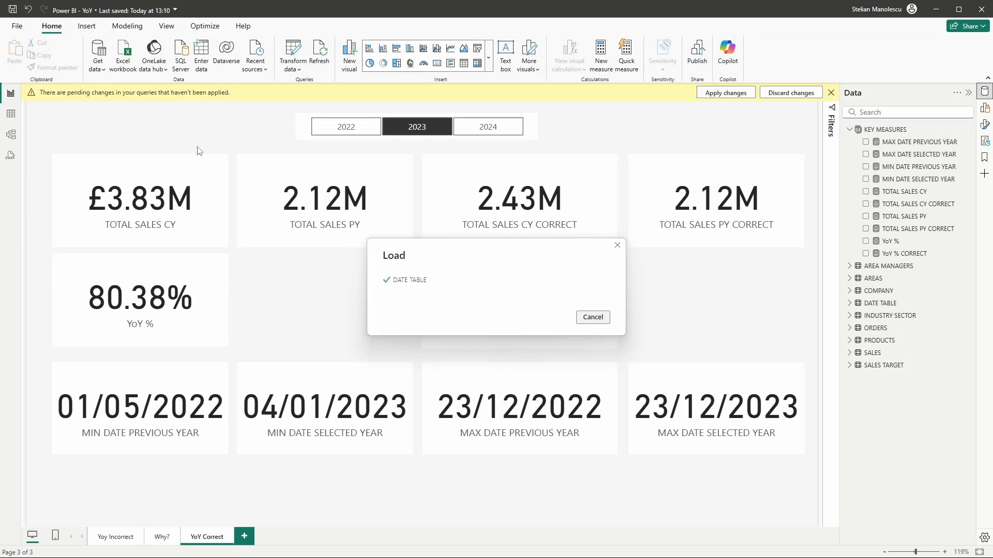
Filter the report page to 2024 and compare the original sales and YoY % cards with their corrected versions
{"action": "left_click", "coordinate": [488, 132]}
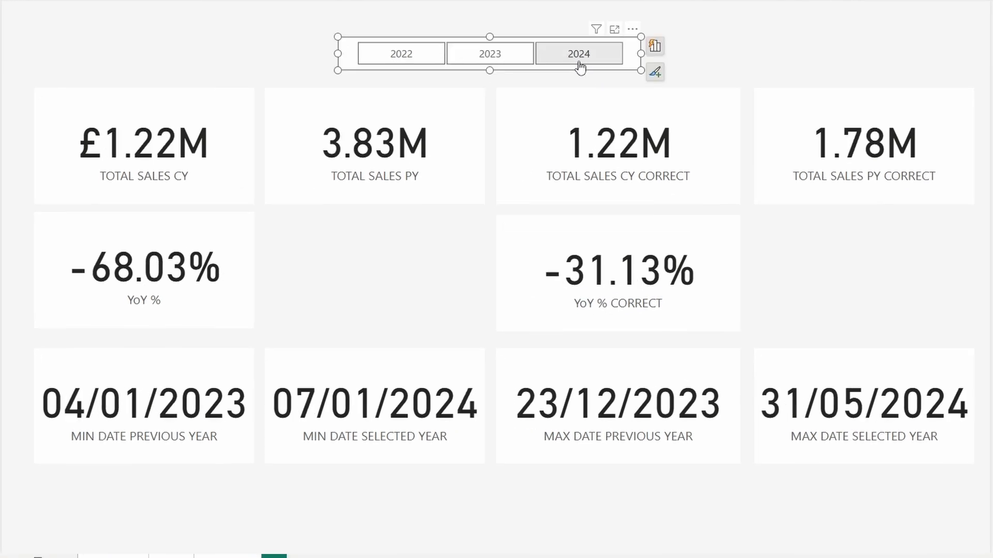
{"action": "left_click", "coordinate": [579, 65]}
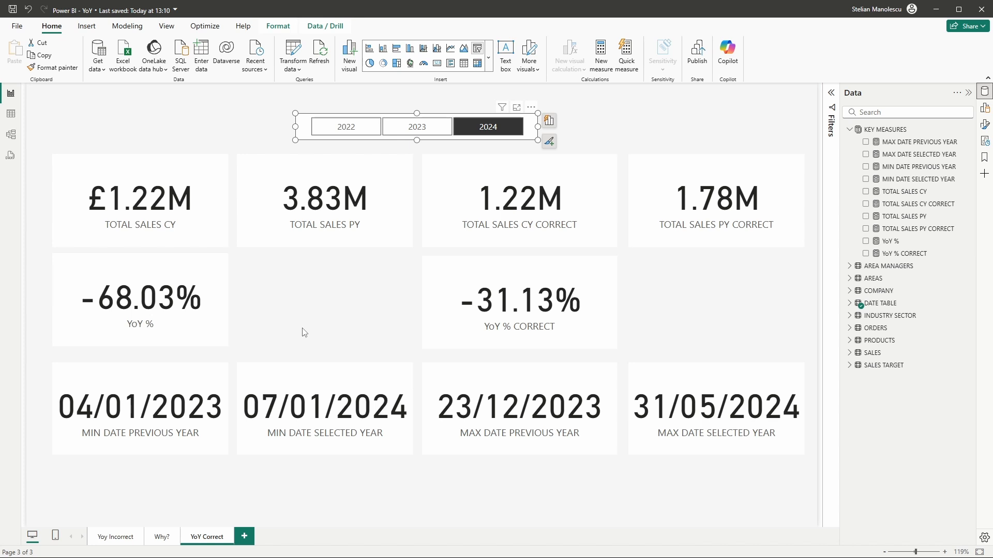
{"action": "left_click", "coordinate": [733, 239]}
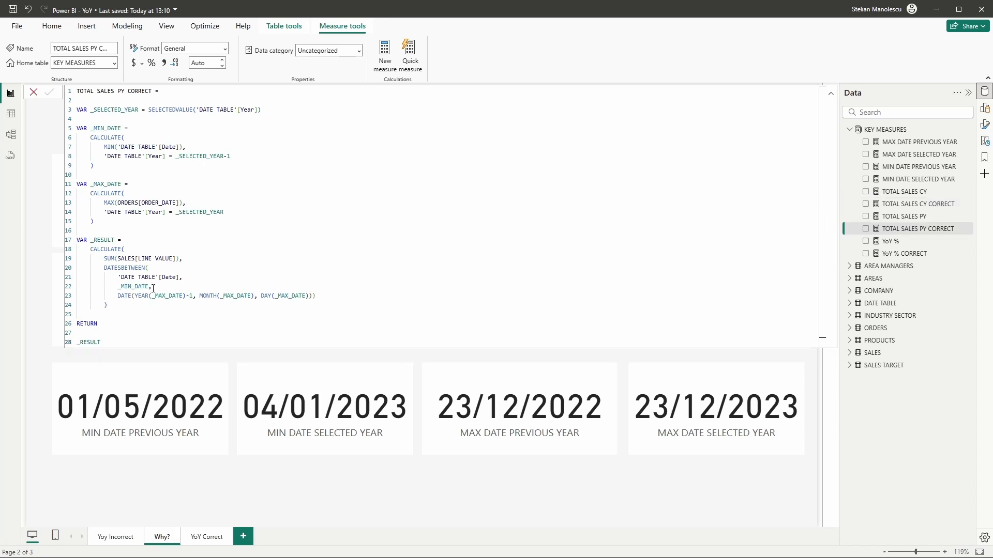
Recheck the _MIN_DATE argument in the TOTAL SALES PY CORRECT measure and the complete YoY % CORRECT formula
{"action": "left_click_drag", "start_coordinate": [159, 287], "coordinate": [137, 286]}
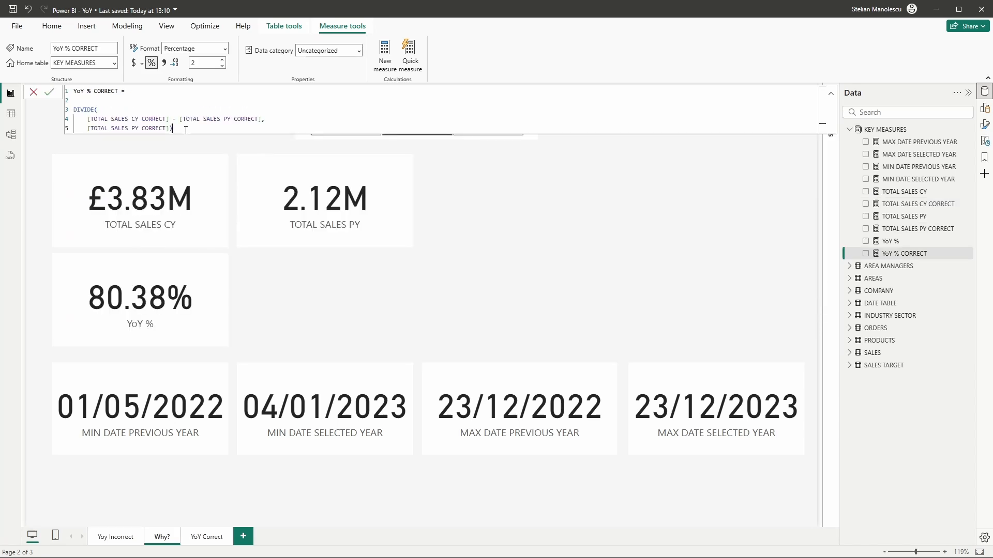
{"action": "left_click_drag", "start_coordinate": [173, 128], "coordinate": [74, 91]}
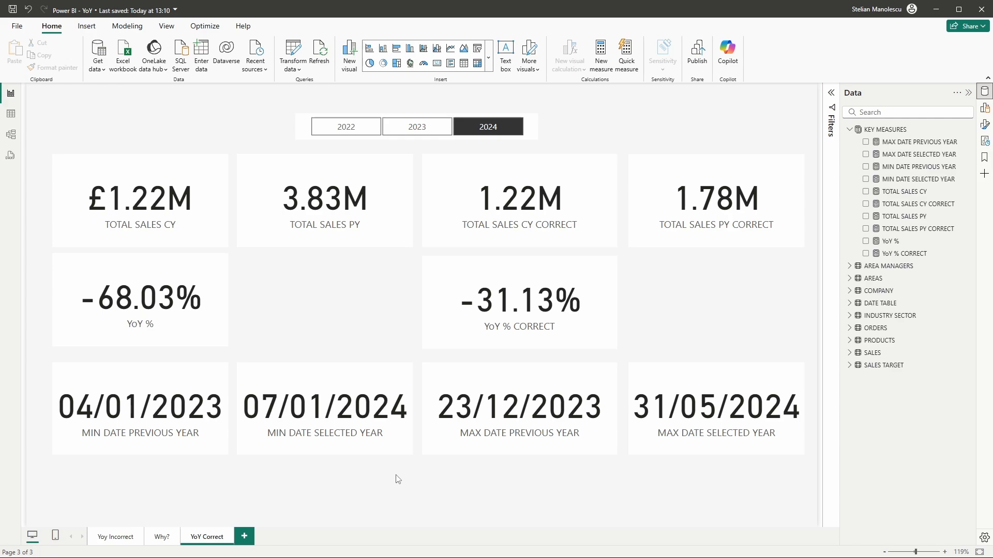